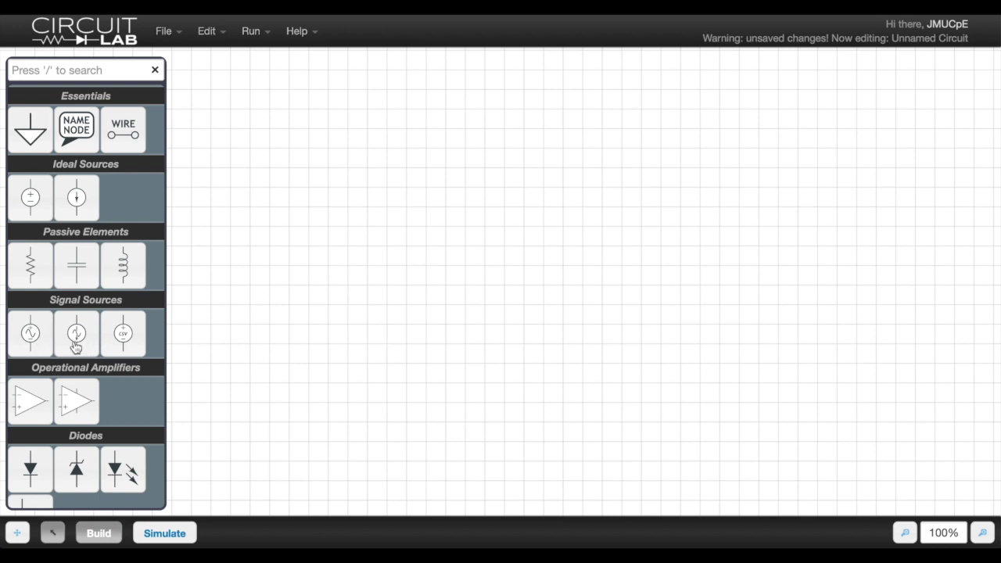
Place a sine current source on the schematic, rotated to point upward
{"action": "left_click_drag", "start_coordinate": [85, 335], "coordinate": [275, 255]}
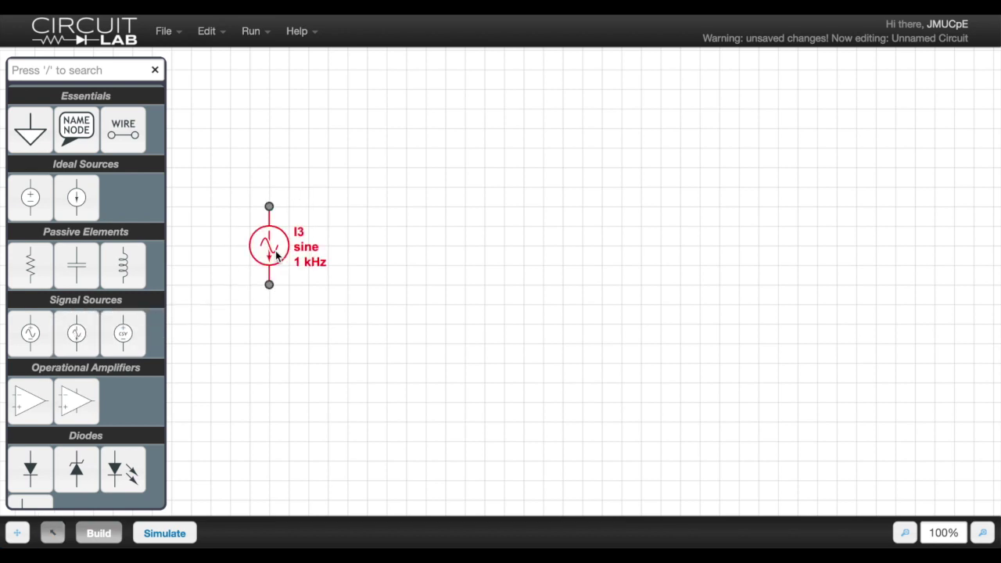
{"action": "key", "text": "r"}
{"action": "key", "text": "r"}
{"action": "left_click", "coordinate": [315, 271]}
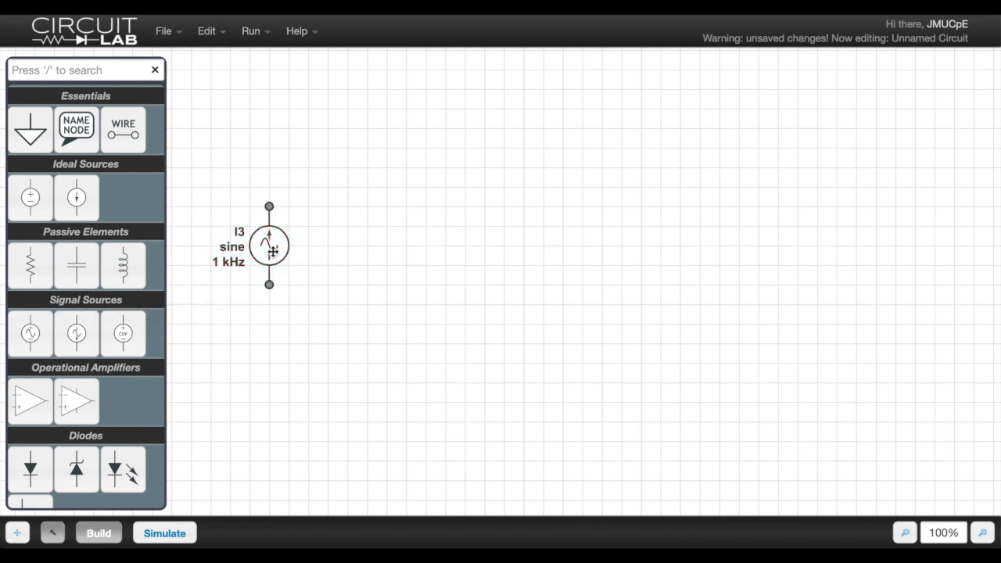
{"action": "left_click_drag", "start_coordinate": [270, 246], "coordinate": [349, 252]}
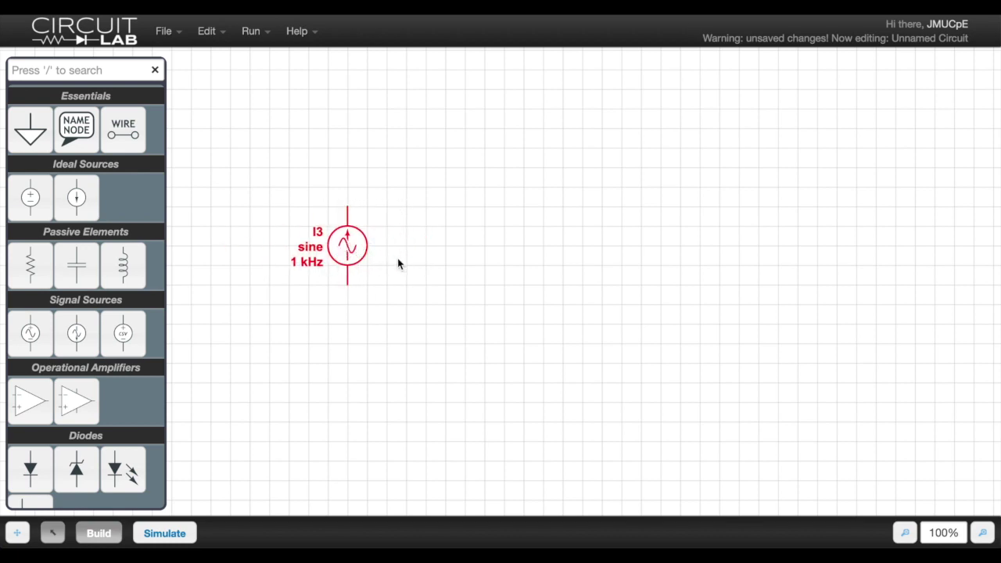
{"action": "left_click", "coordinate": [360, 244]}
Name the current source Is with 12 A amplitude and 10000 Hz frequency
{"action": "double_click", "coordinate": [356, 244]}
{"action": "type", "text": "Is"}
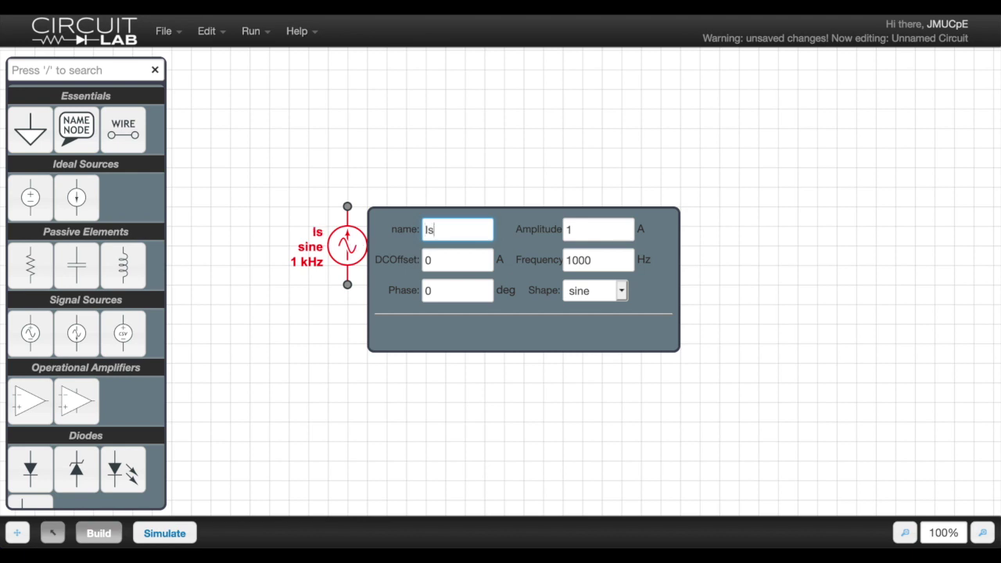
{"action": "key", "text": "Tab"}
{"action": "type", "text": "12"}
{"action": "key", "text": "Tab"}
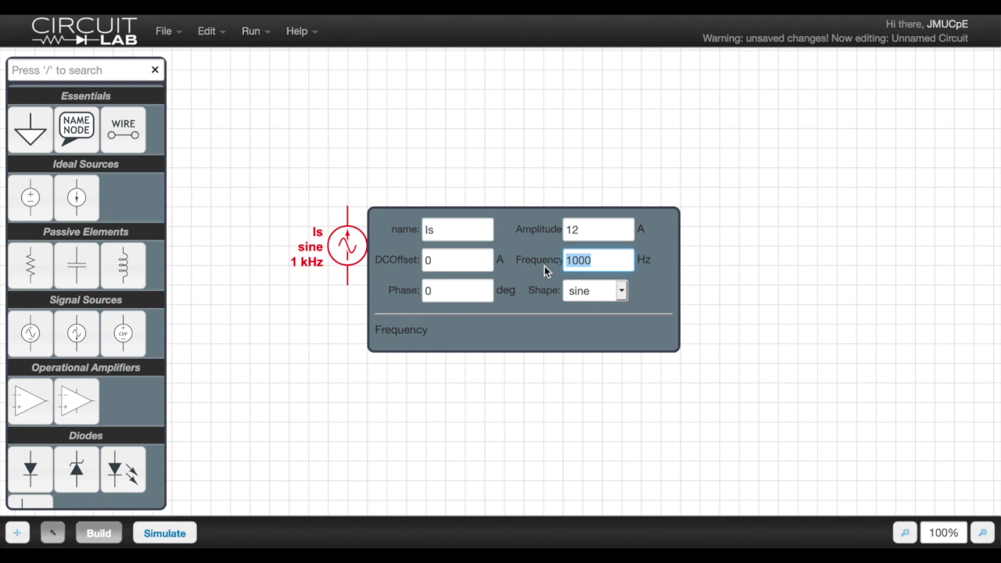
{"action": "type", "text": "10000"}
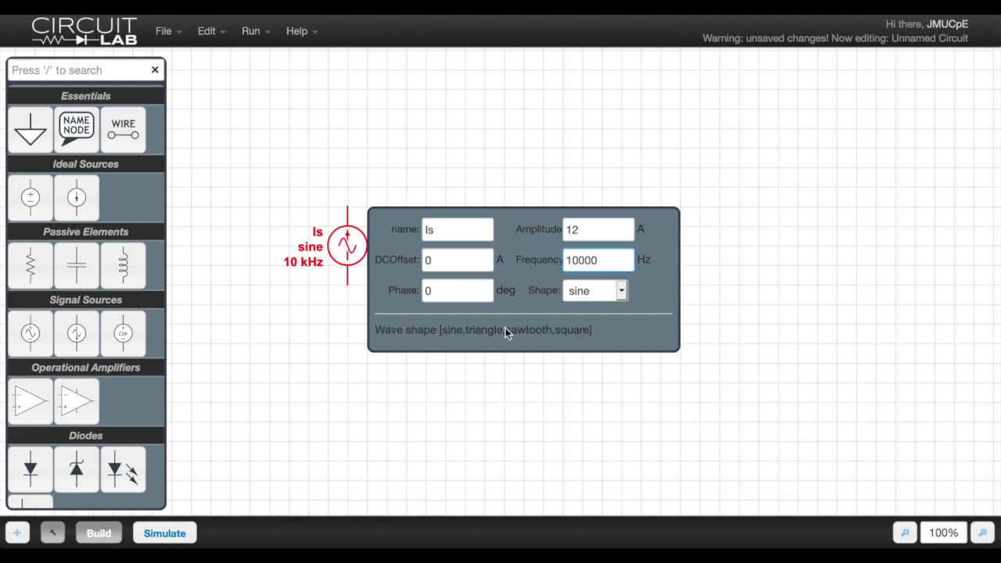
{"action": "left_click", "coordinate": [388, 418]}
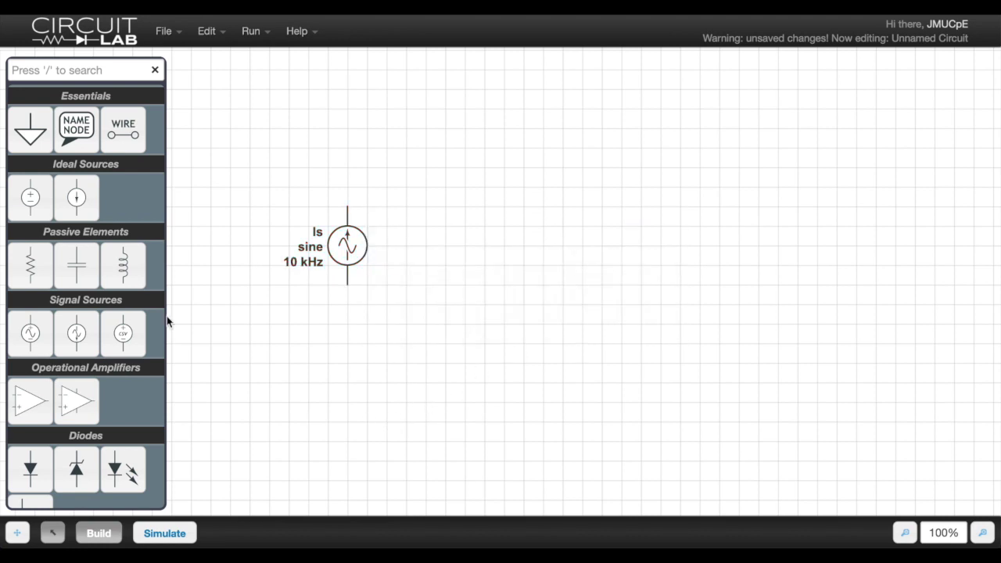
Add a 20 Ω resistor and a capacitor to the right of the source
{"action": "left_click_drag", "start_coordinate": [49, 279], "coordinate": [476, 242]}
{"action": "double_click", "coordinate": [476, 241]}
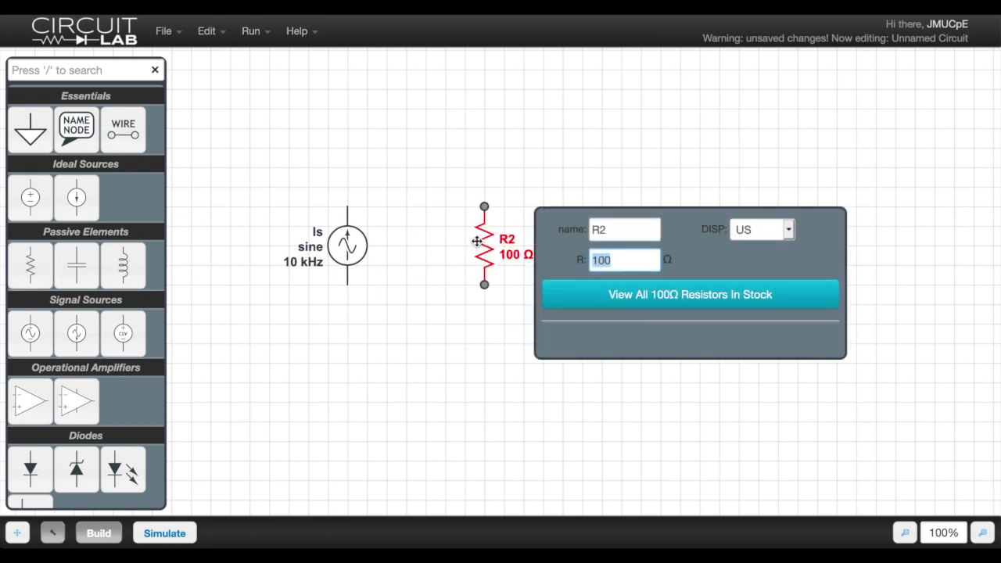
{"action": "type", "text": "20"}
{"action": "left_click", "coordinate": [399, 340]}
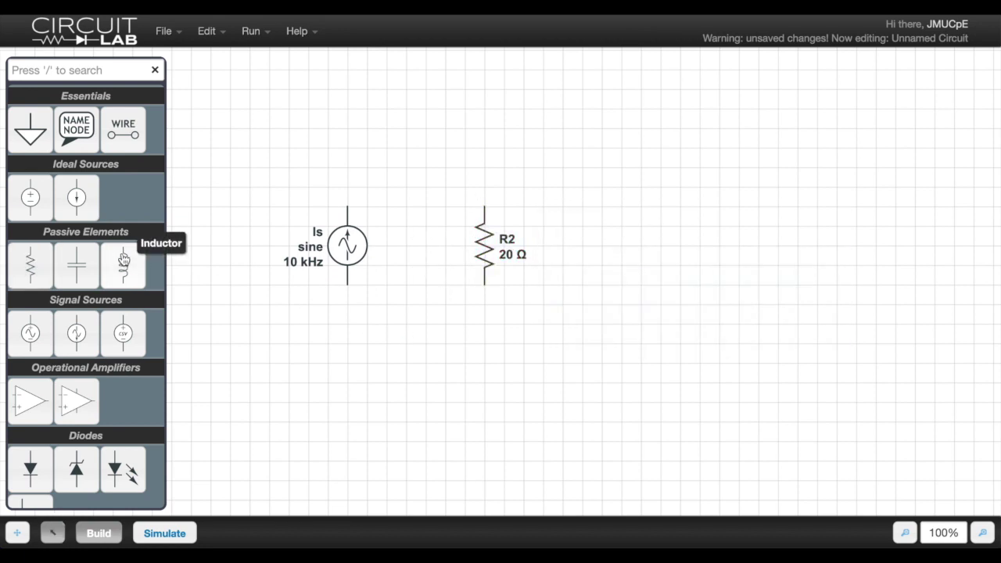
{"action": "left_click_drag", "start_coordinate": [162, 264], "coordinate": [627, 252]}
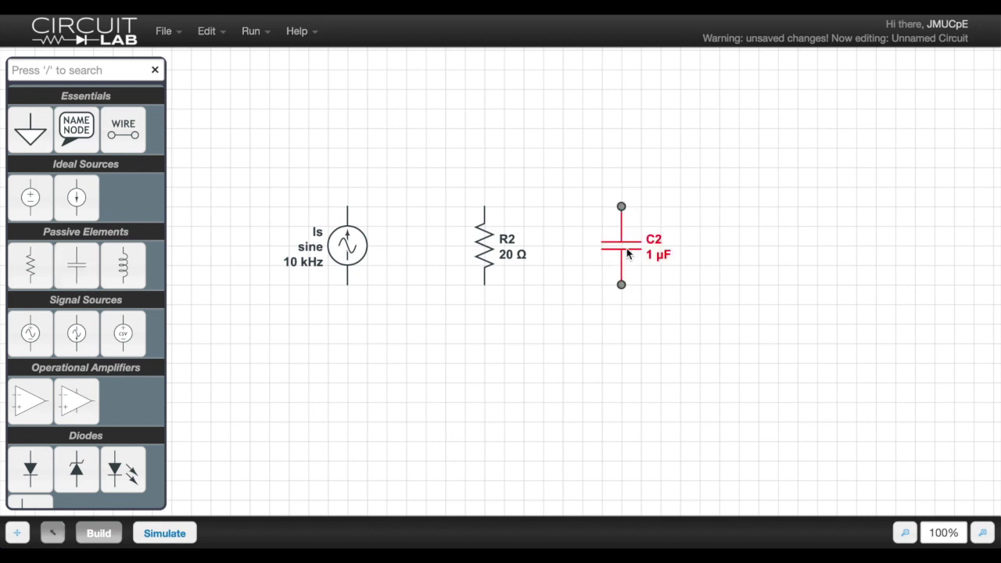
Wire the top terminals of Is, the resistor and the capacitor together
{"action": "left_click", "coordinate": [347, 207]}
{"action": "double_click", "coordinate": [485, 109]}
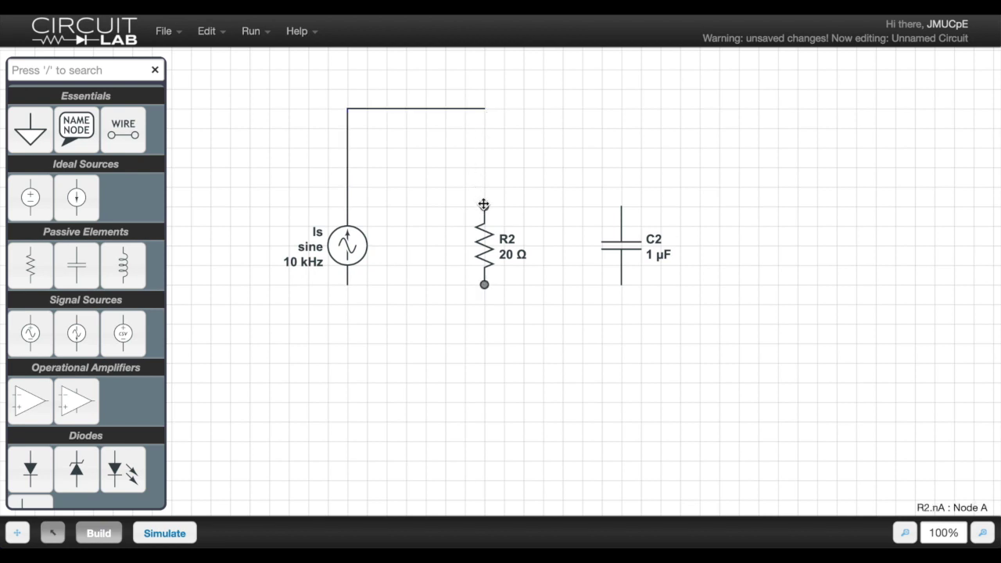
{"action": "left_click", "coordinate": [483, 204]}
{"action": "left_click", "coordinate": [484, 108]}
{"action": "left_click", "coordinate": [621, 206]}
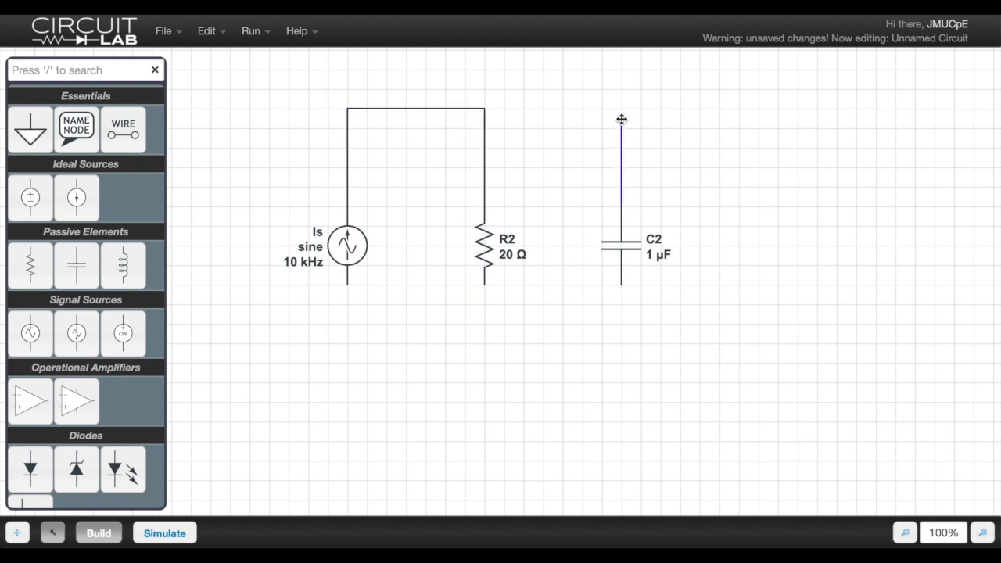
{"action": "left_click", "coordinate": [484, 109]}
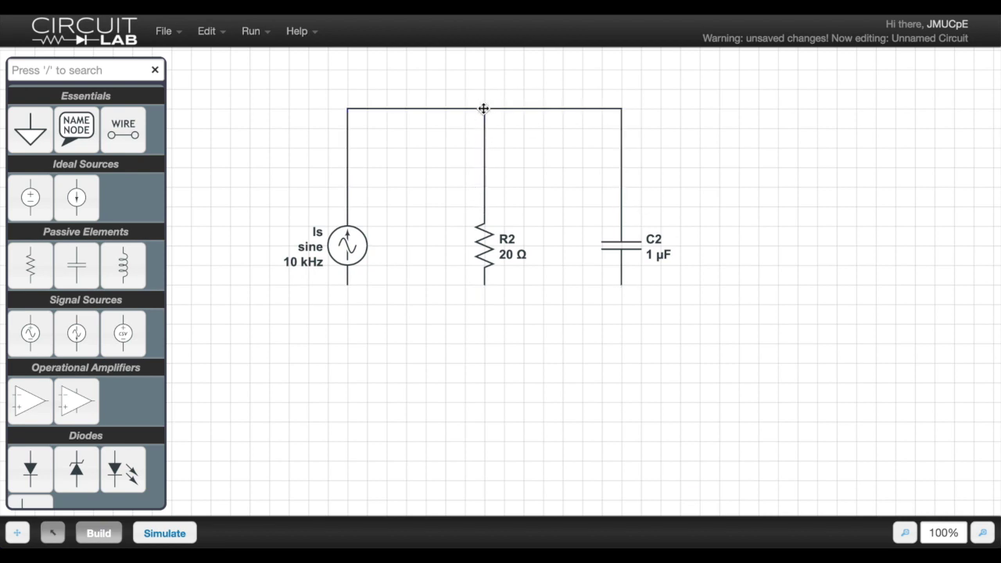
Wire the bottom terminals of Is, the resistor and the capacitor together
{"action": "left_click", "coordinate": [346, 286]}
{"action": "double_click", "coordinate": [485, 382]}
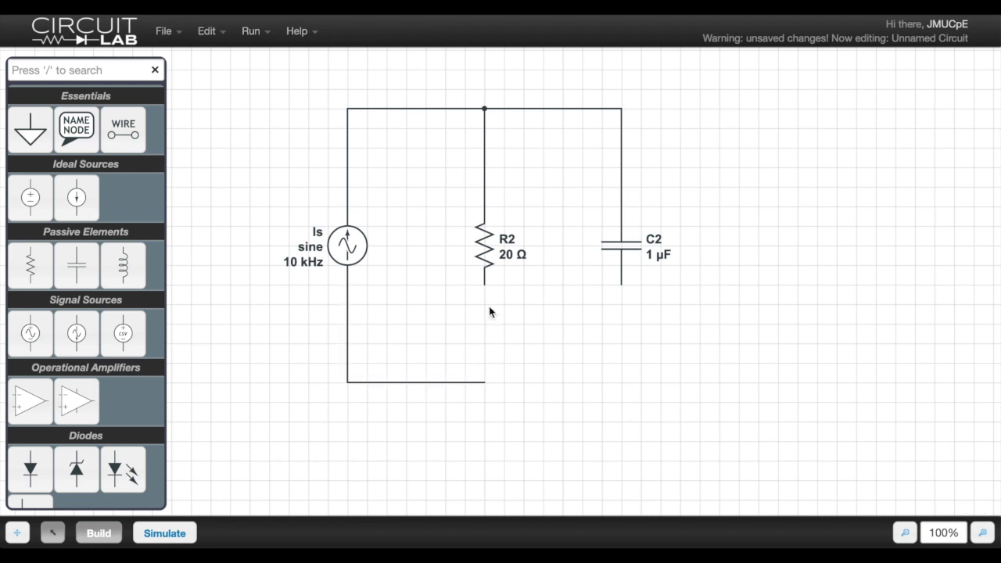
{"action": "left_click", "coordinate": [484, 286]}
{"action": "left_click", "coordinate": [485, 382]}
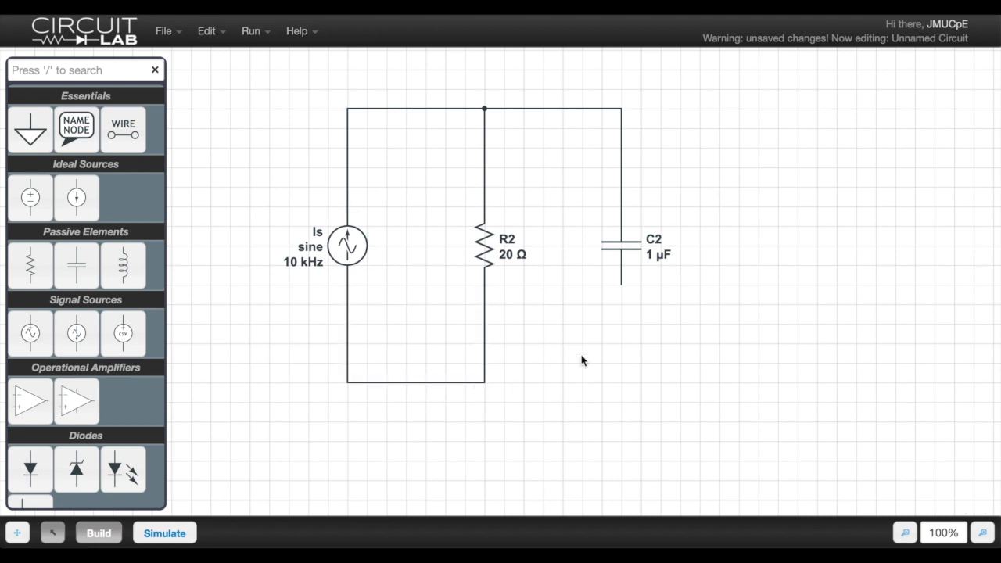
{"action": "left_click", "coordinate": [622, 284]}
{"action": "left_click", "coordinate": [485, 381]}
Ground the bottom junction and switch to the simulation settings
{"action": "left_click", "coordinate": [30, 129]}
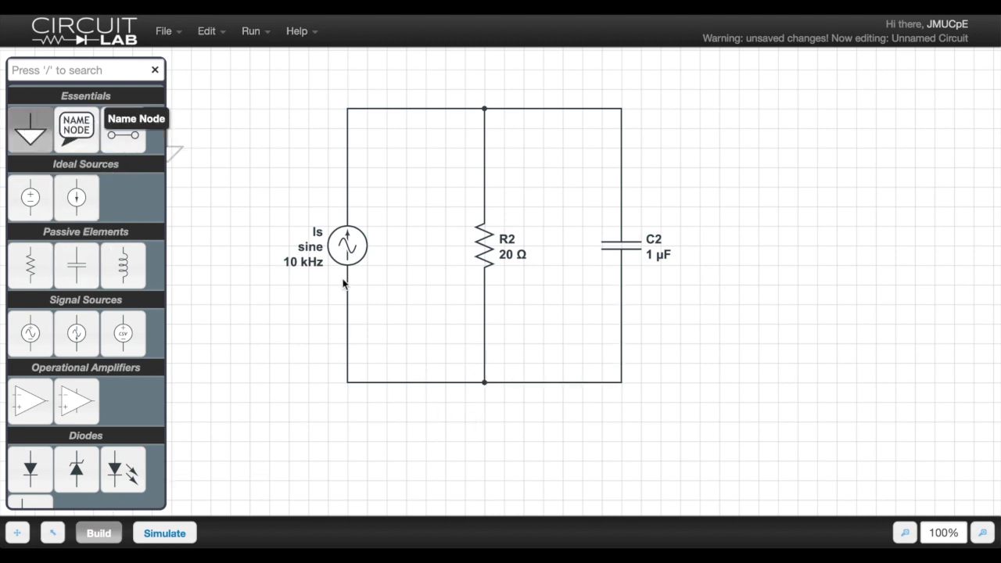
{"action": "left_click", "coordinate": [486, 402]}
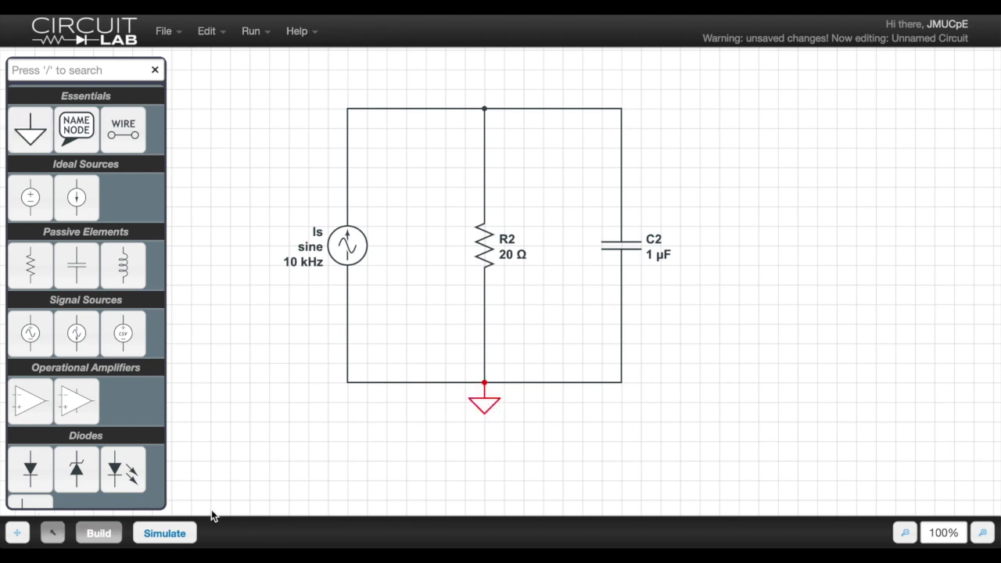
{"action": "left_click", "coordinate": [173, 532]}
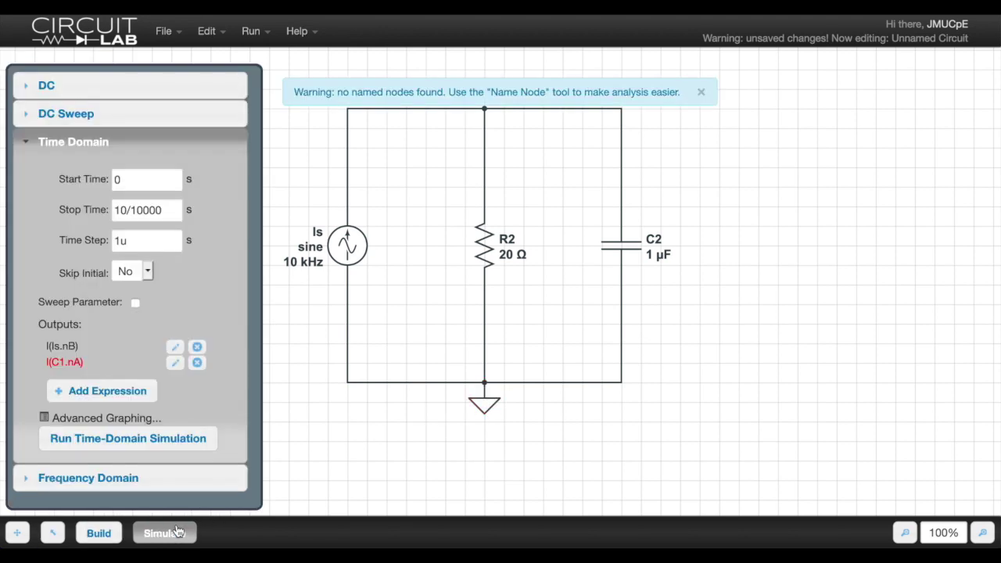
Delete the stale I(Is.nB) and I(C1.nA) outputs, then check start 0, stop 10/10000 s, 1u step
{"action": "left_click", "coordinate": [198, 347]}
{"action": "left_click", "coordinate": [198, 347]}
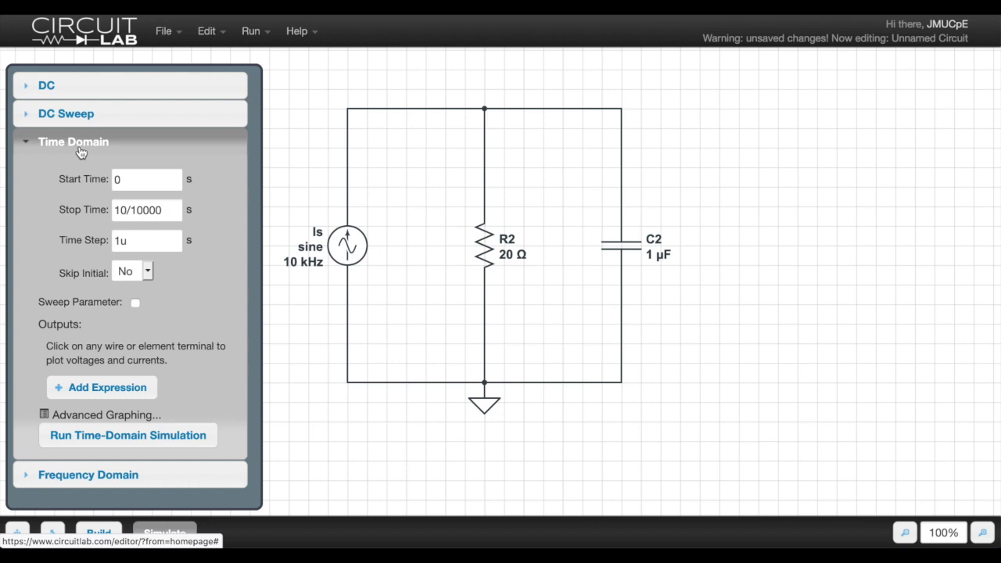
{"action": "left_click", "coordinate": [156, 179]}
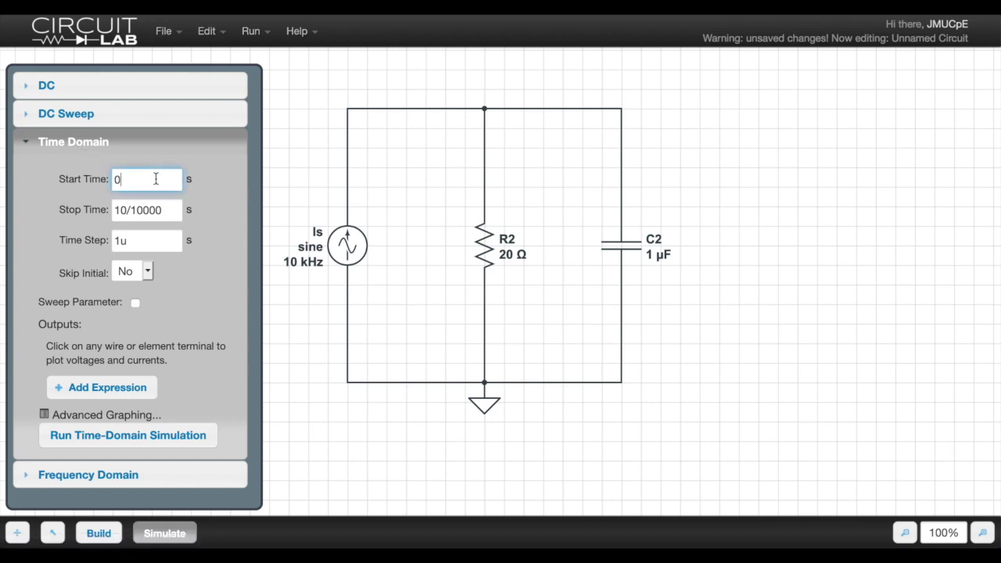
{"action": "left_click_drag", "start_coordinate": [131, 210], "coordinate": [175, 206]}
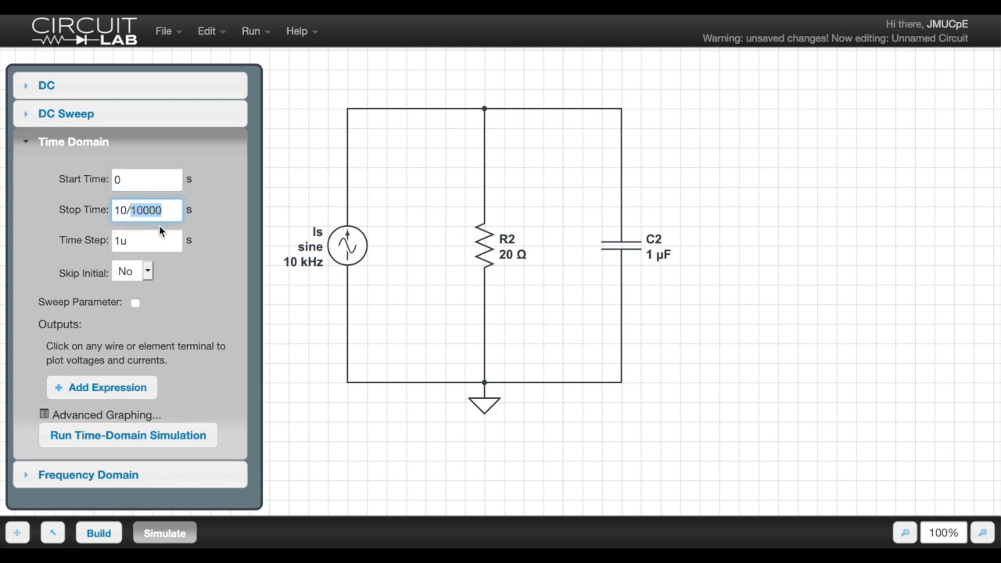
{"action": "left_click", "coordinate": [133, 211]}
{"action": "left_click", "coordinate": [165, 245]}
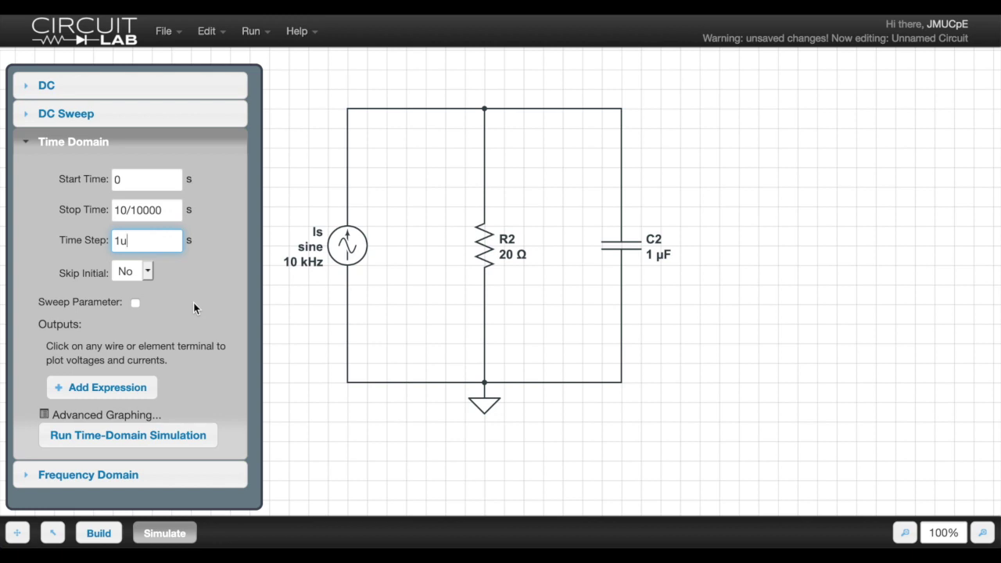
Set the outputs to currents I(Is.nB) and I(C2.nA), dropping their voltage rows, and run the simulation
{"action": "left_click", "coordinate": [111, 395]}
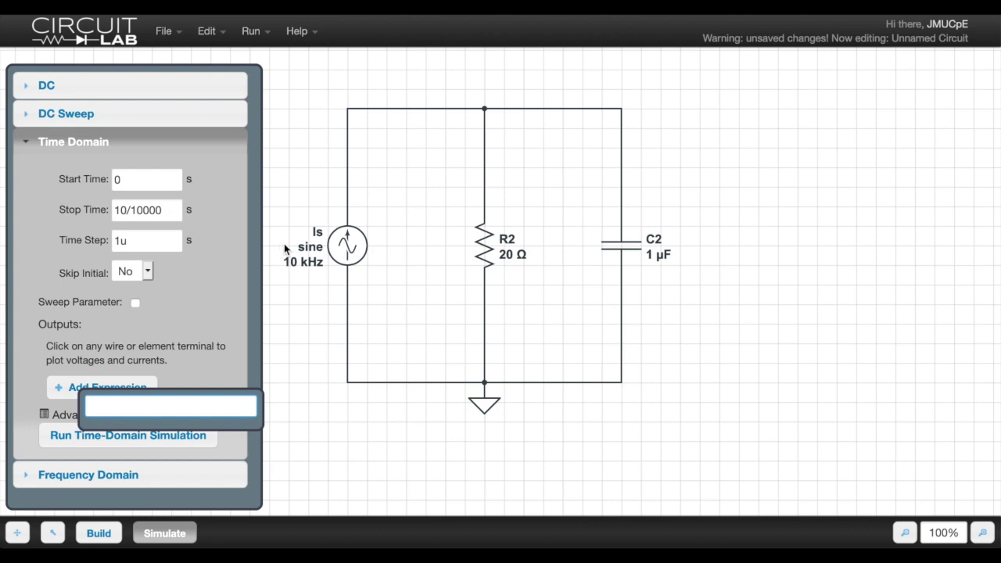
{"action": "left_click", "coordinate": [347, 206]}
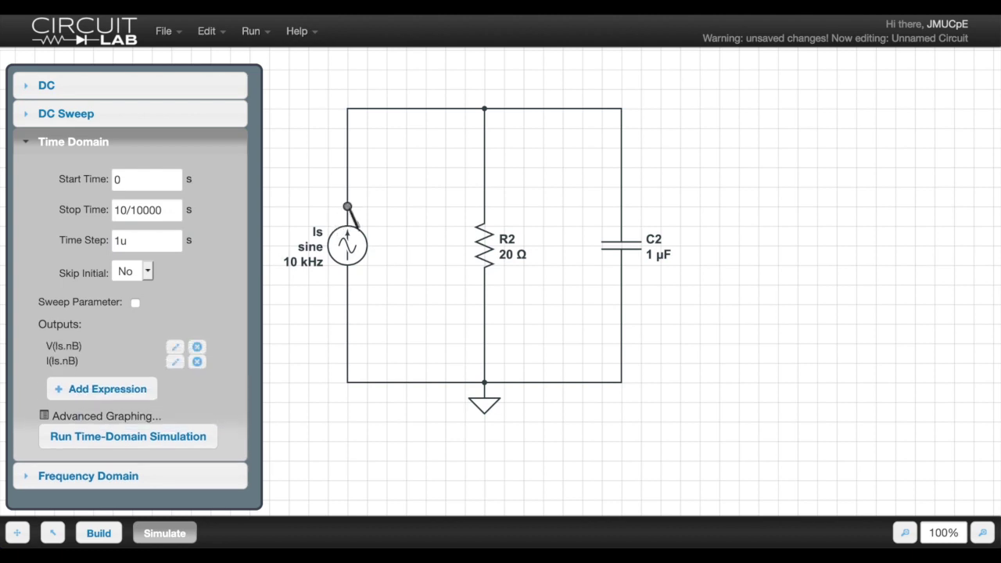
{"action": "left_click", "coordinate": [199, 348]}
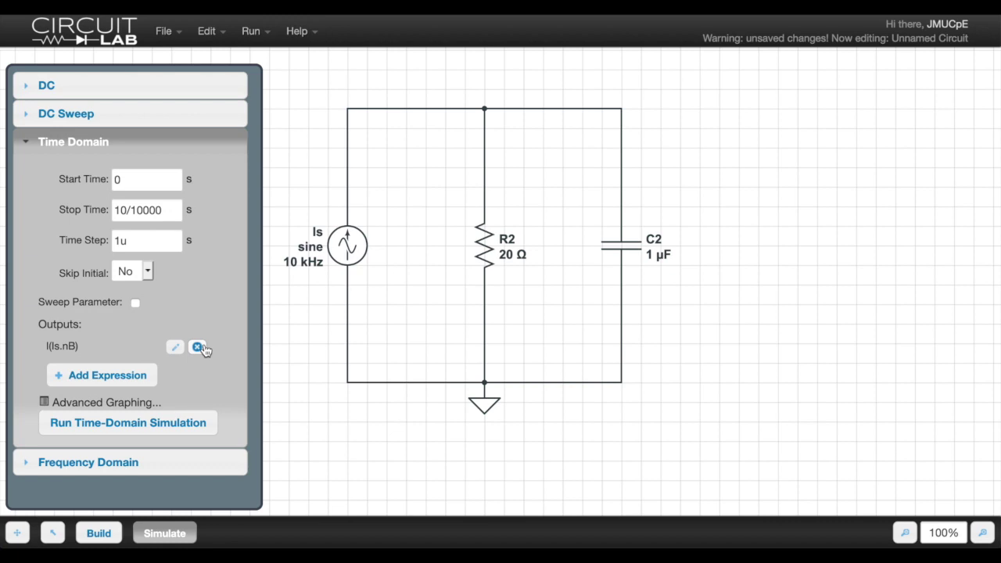
{"action": "left_click", "coordinate": [146, 379]}
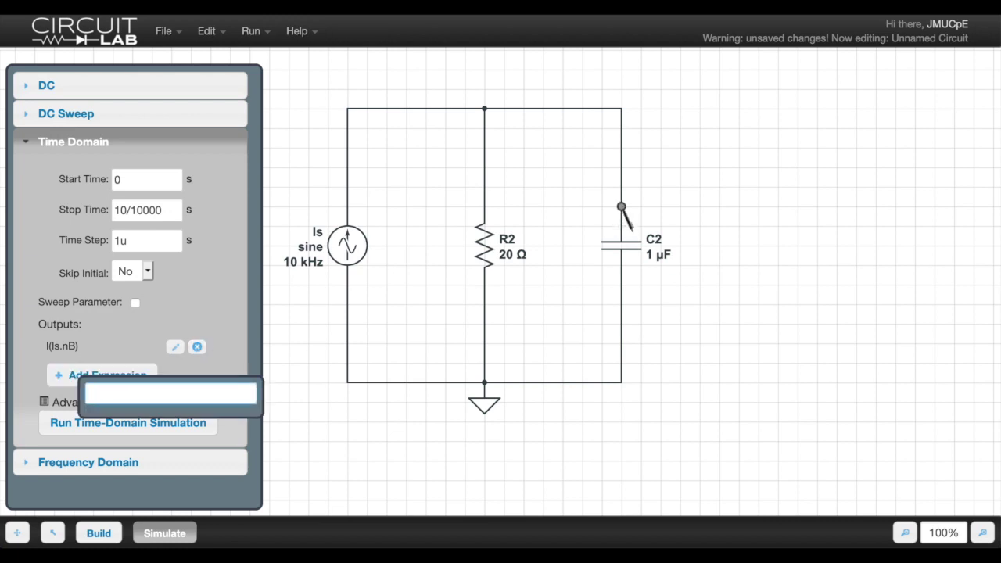
{"action": "left_click", "coordinate": [622, 208]}
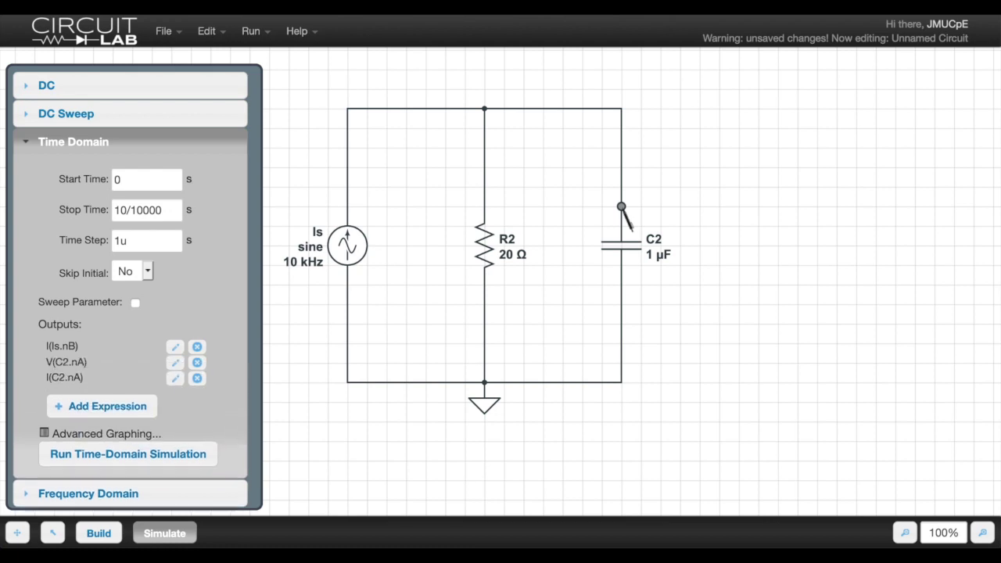
{"action": "left_click", "coordinate": [197, 362]}
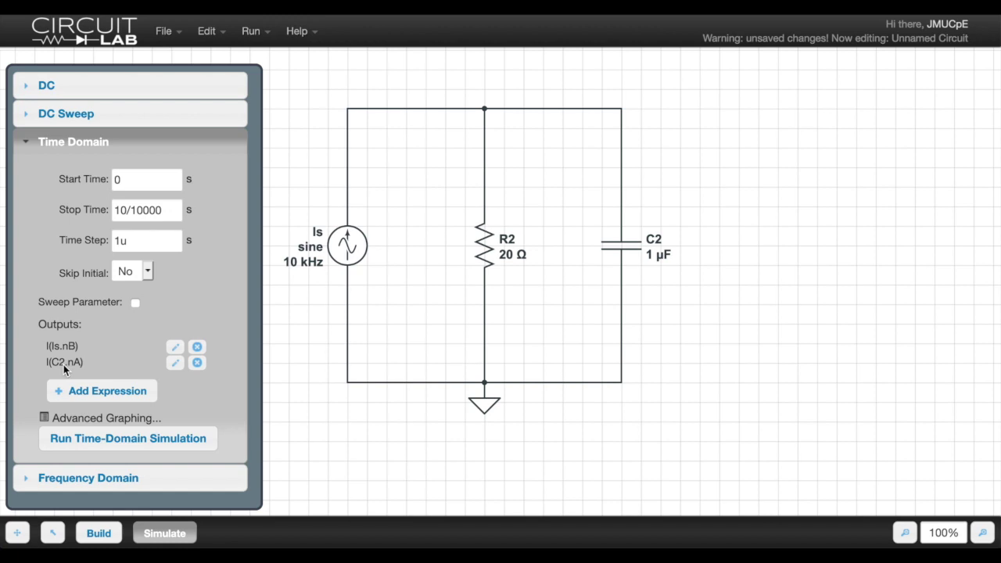
{"action": "left_click", "coordinate": [169, 438]}
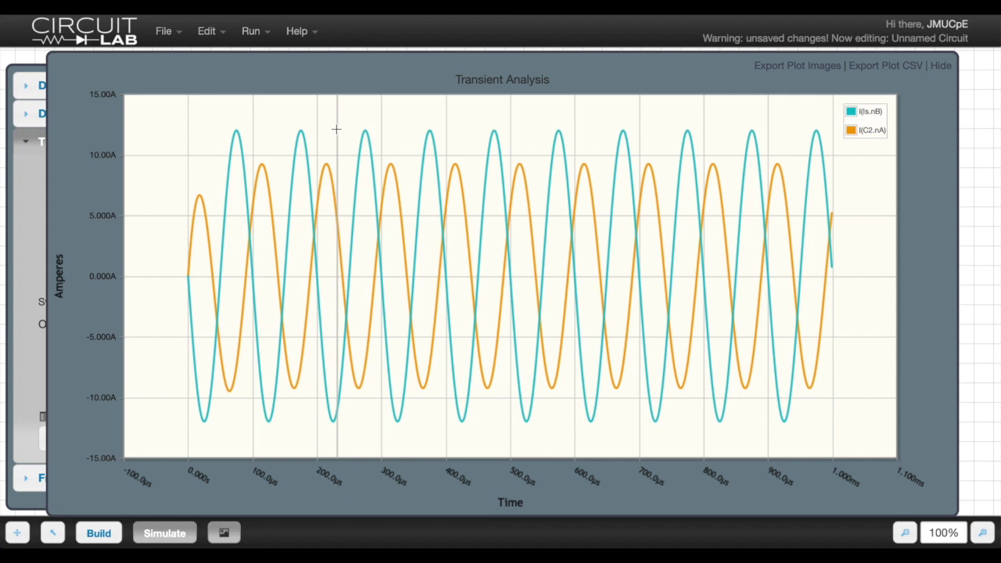
Zoom the transient plot to a few cycles, roughly 220–520 µs
{"action": "left_click_drag", "start_coordinate": [340, 119], "coordinate": [515, 449]}
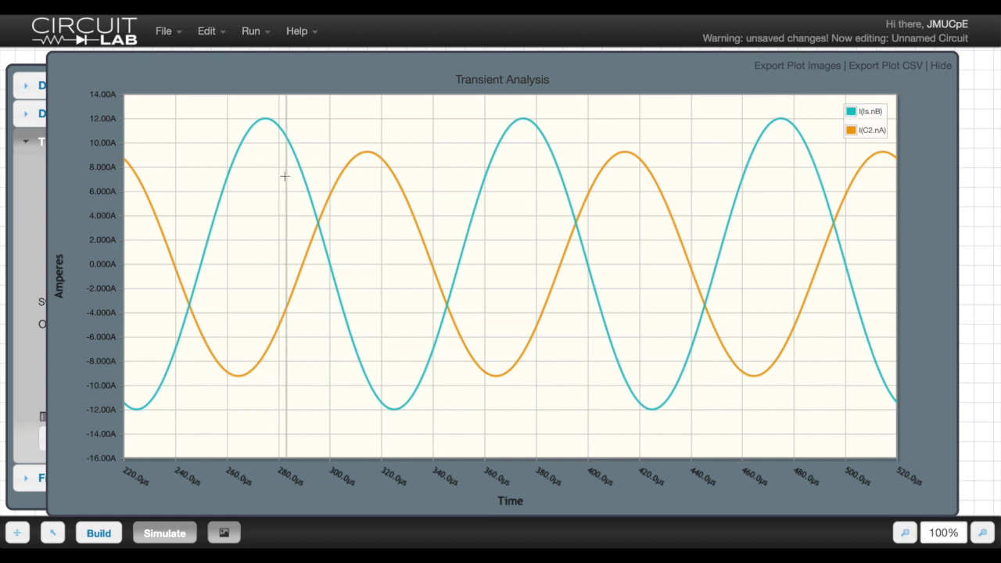
{"action": "mouse_move", "coordinate": [267, 119]}
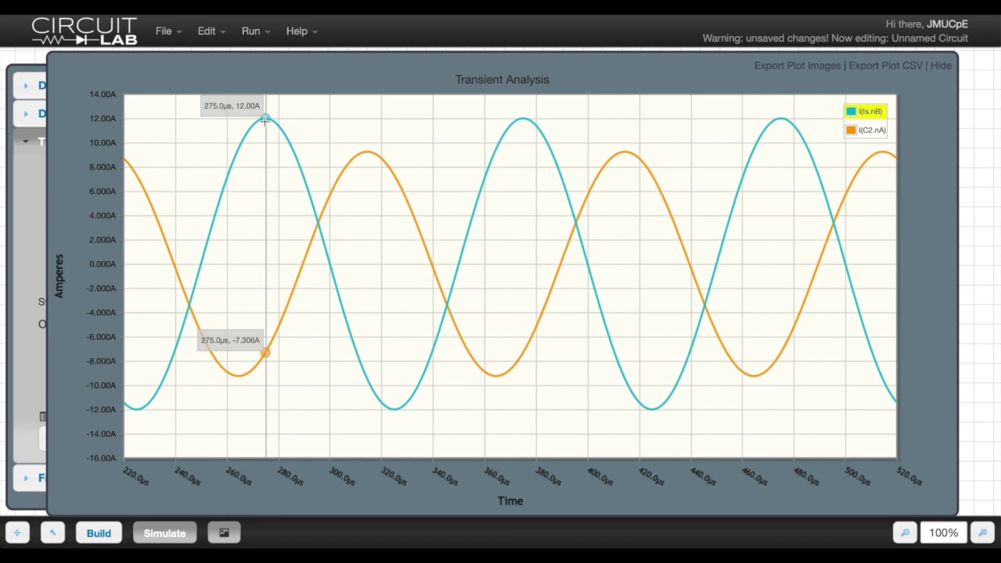